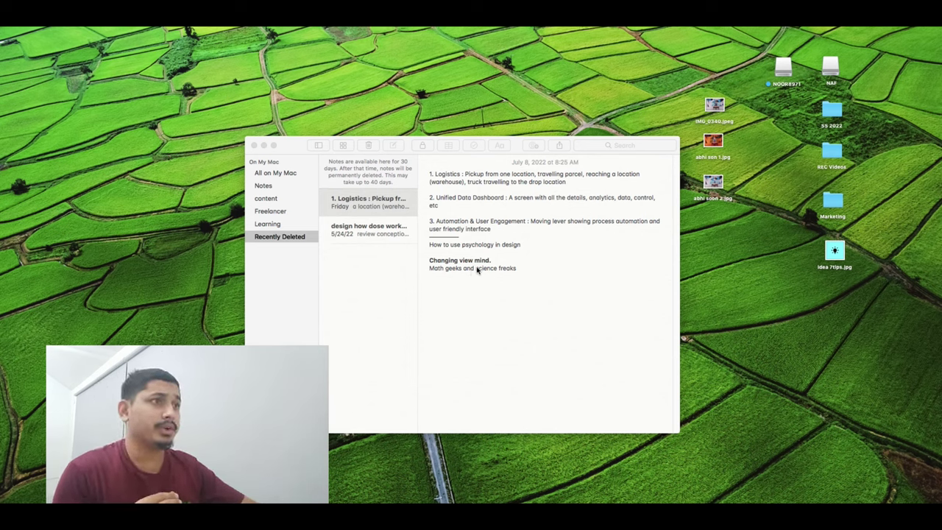
- Open the first script note, highlight its first Logistics idea, then switch to Premiere Pro
click(388, 204)
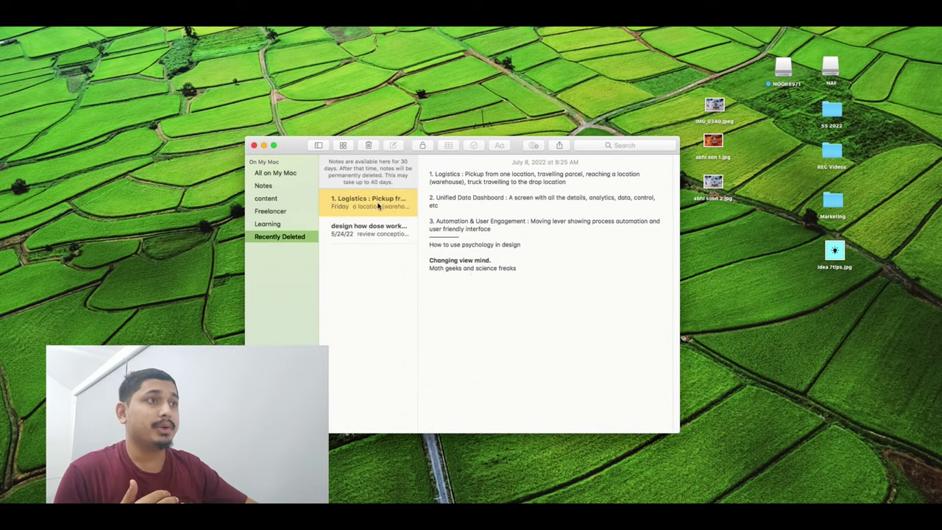
click(383, 231)
click(380, 208)
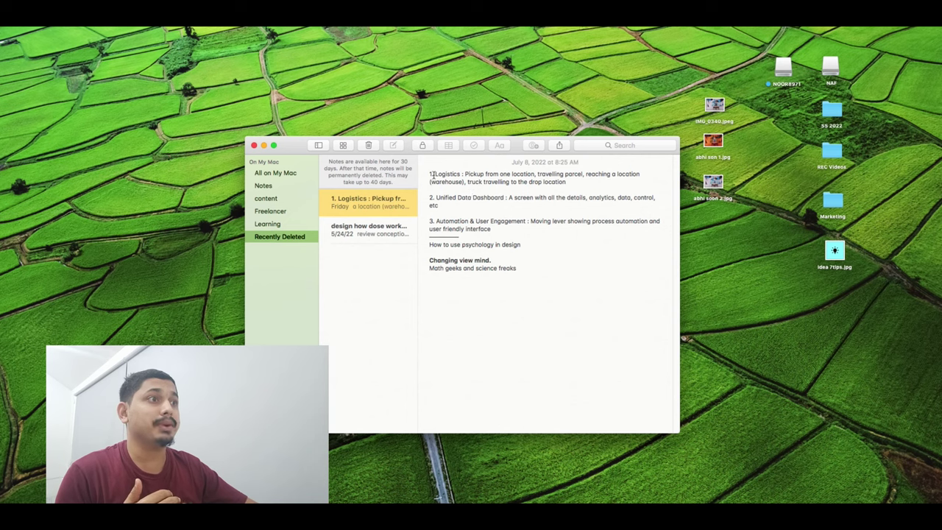
drag(487, 174, 571, 184)
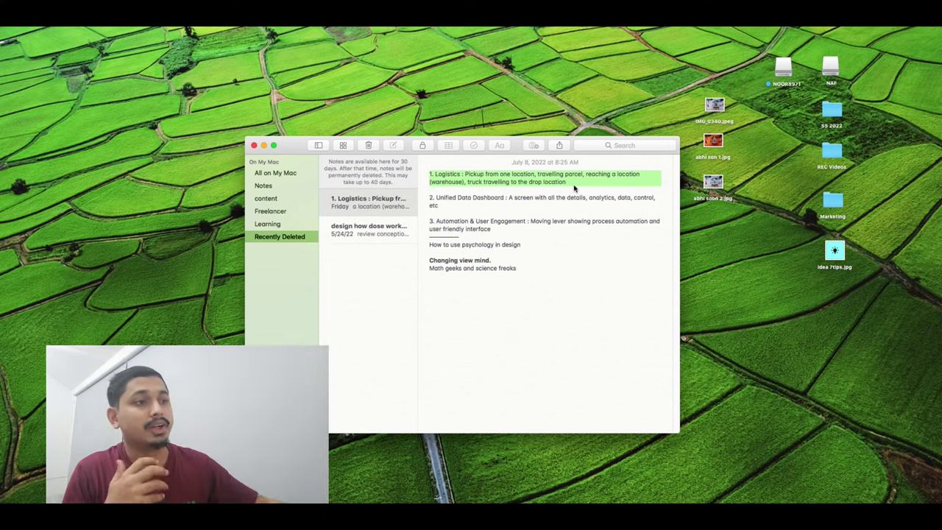
mouse_move(447, 527)
click(447, 511)
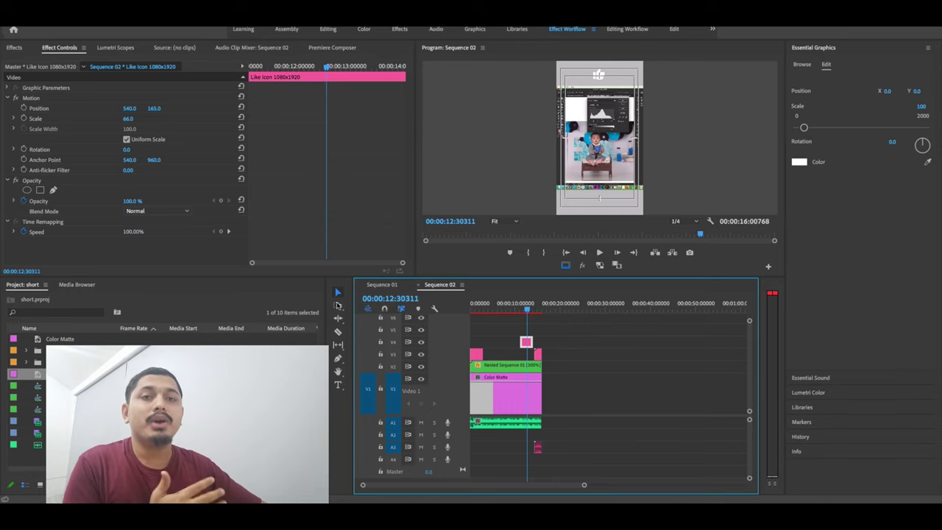
- Return the playhead to the sequence start, open the Motion Graphics Template Media bin and select its two clips
click(501, 307)
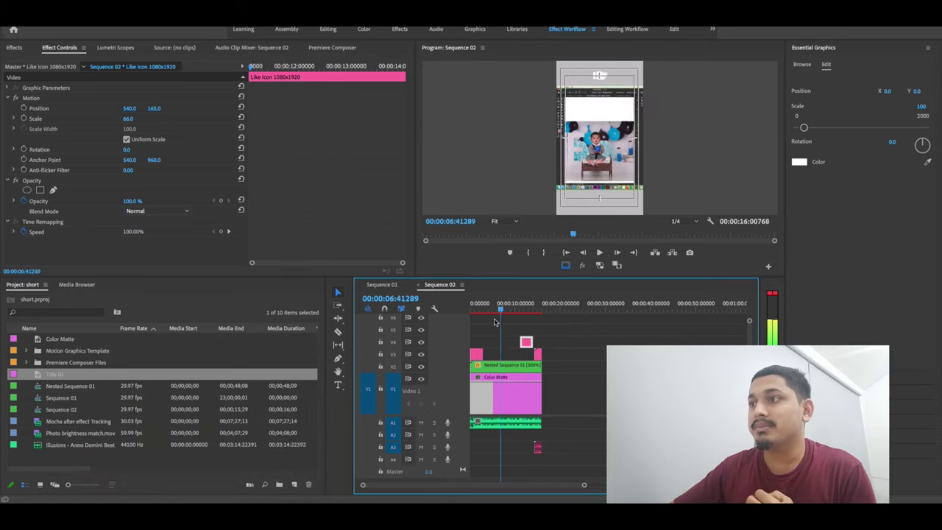
click(473, 307)
click(66, 363)
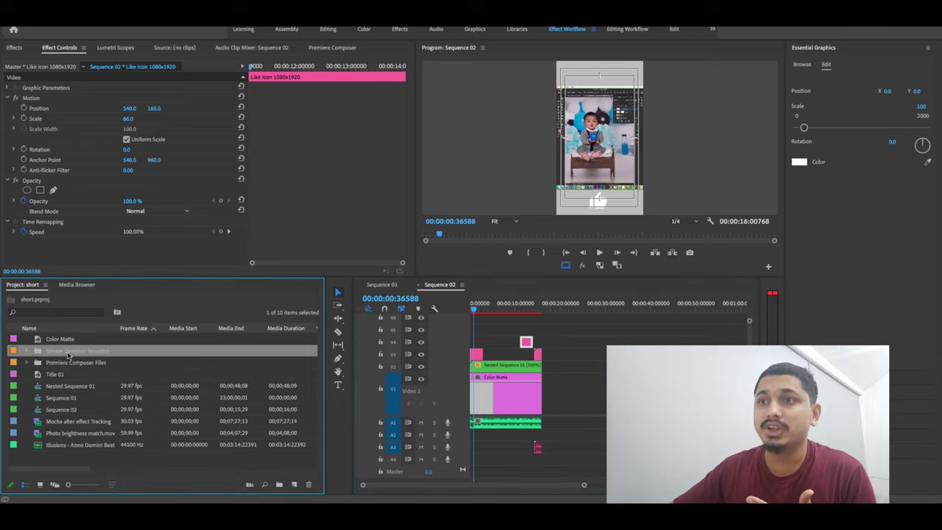
click(68, 353)
key(Return)
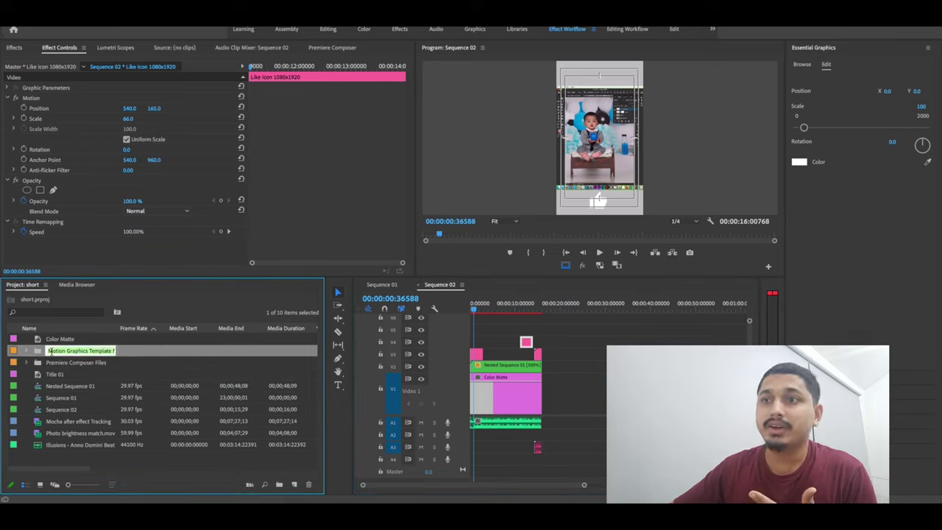
double_click(35, 350)
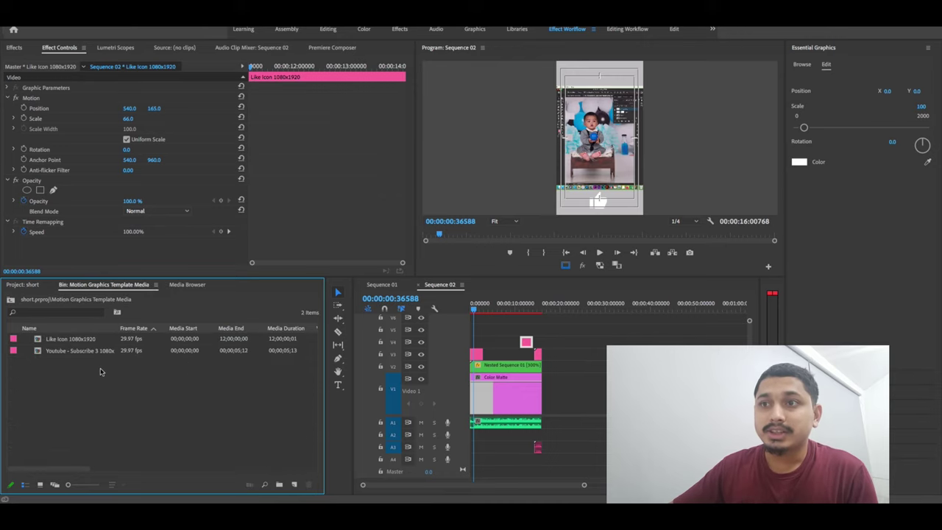
drag(65, 357, 85, 393)
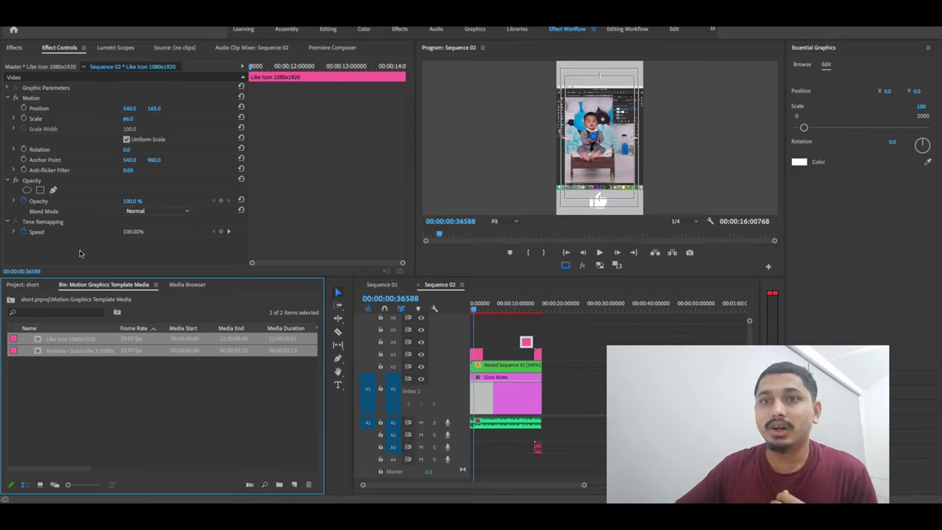
- Return to the Project: short item list, select its seven loose items, then the Motion Graphics Template bin
click(28, 286)
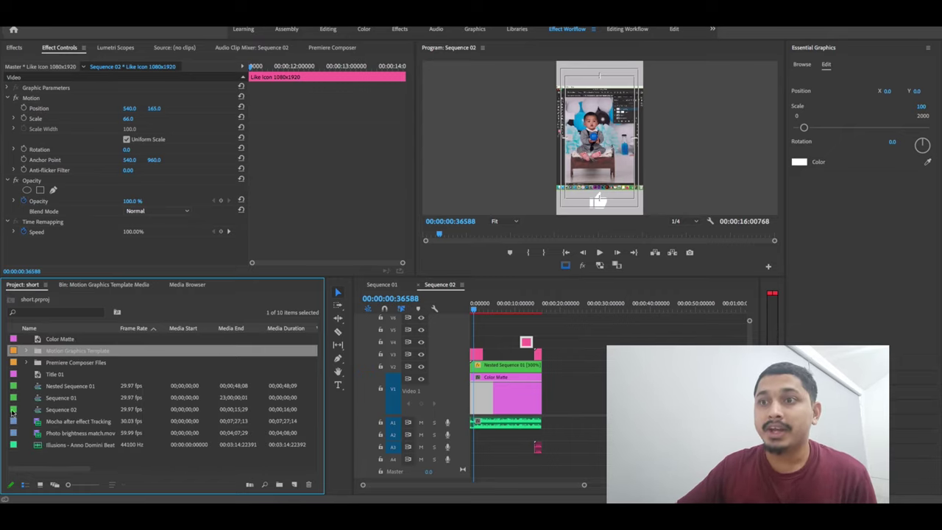
drag(137, 464, 46, 380)
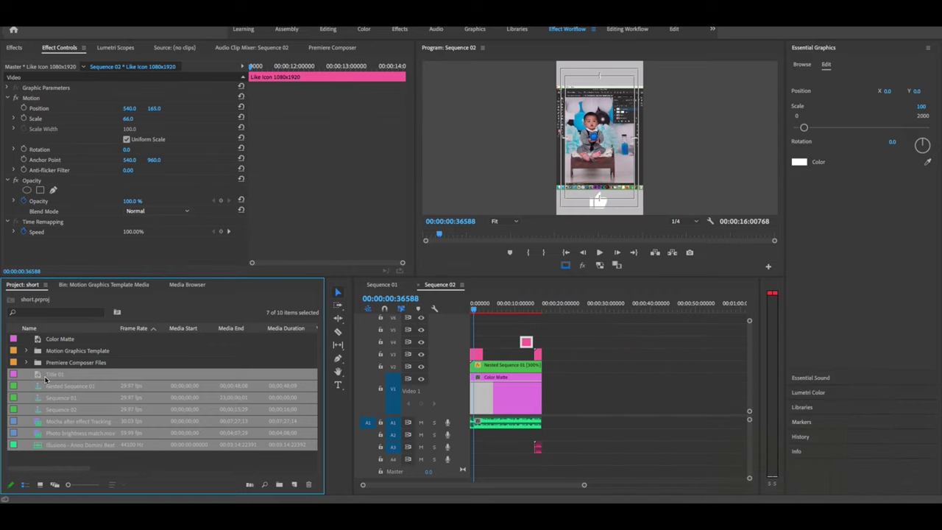
click(81, 350)
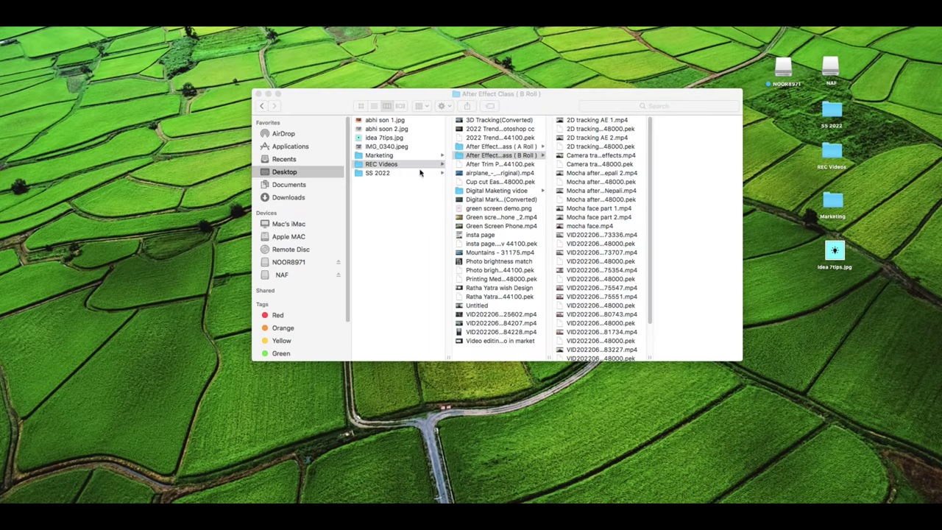
- In Finder, browse Marketing > REC Videos > Digital Maketing vidoe and select its six files
click(318, 172)
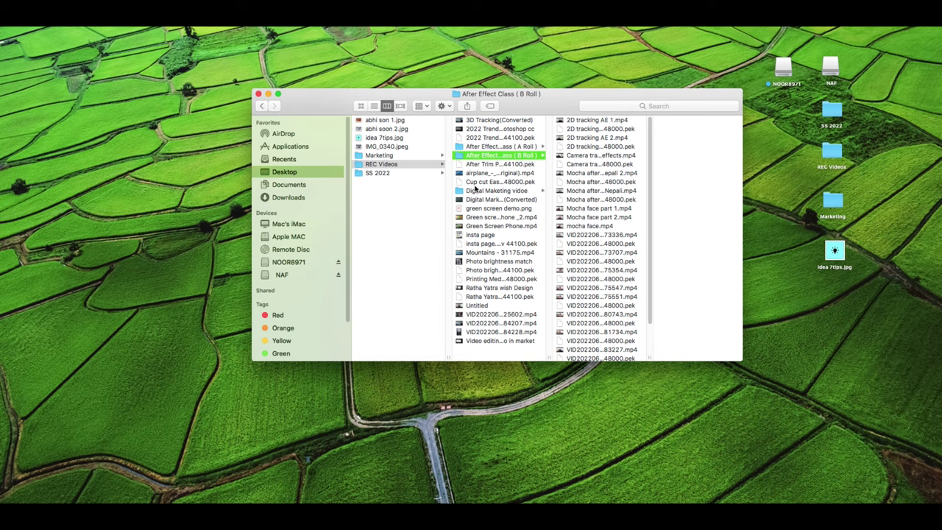
click(393, 156)
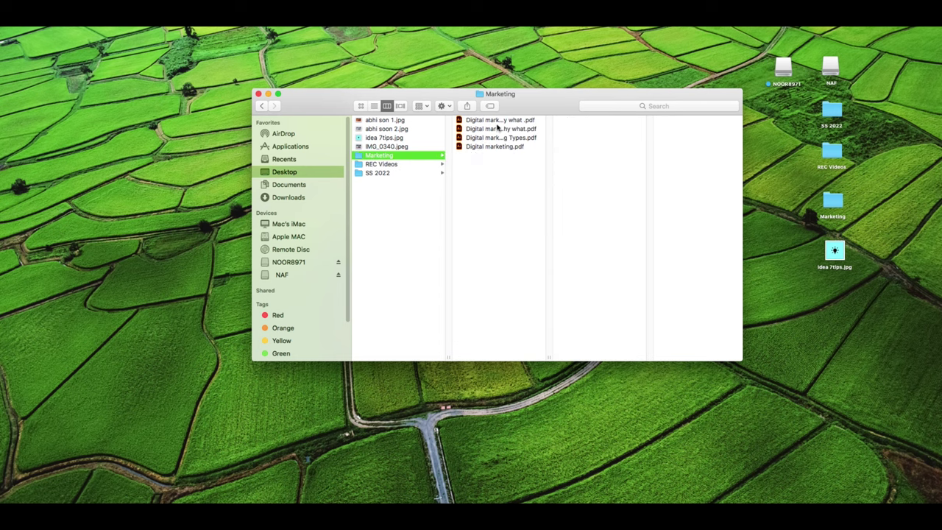
click(437, 164)
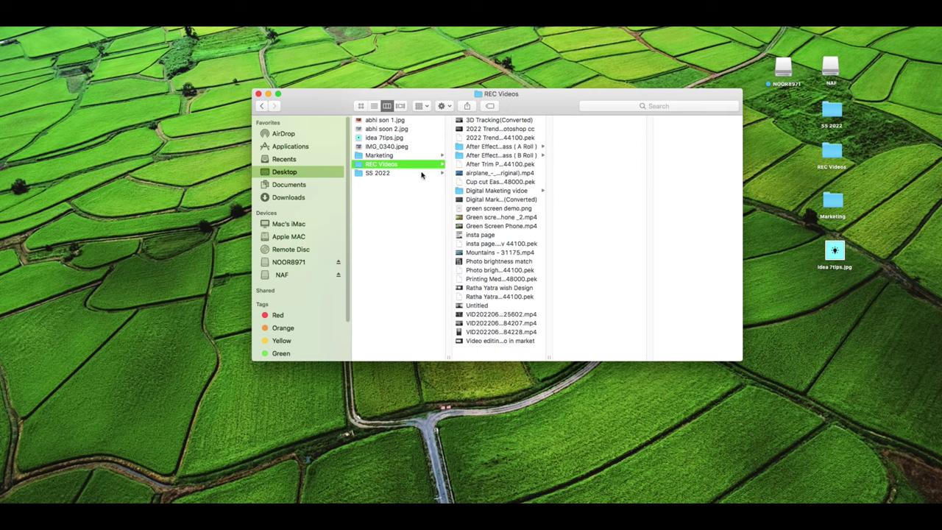
click(501, 191)
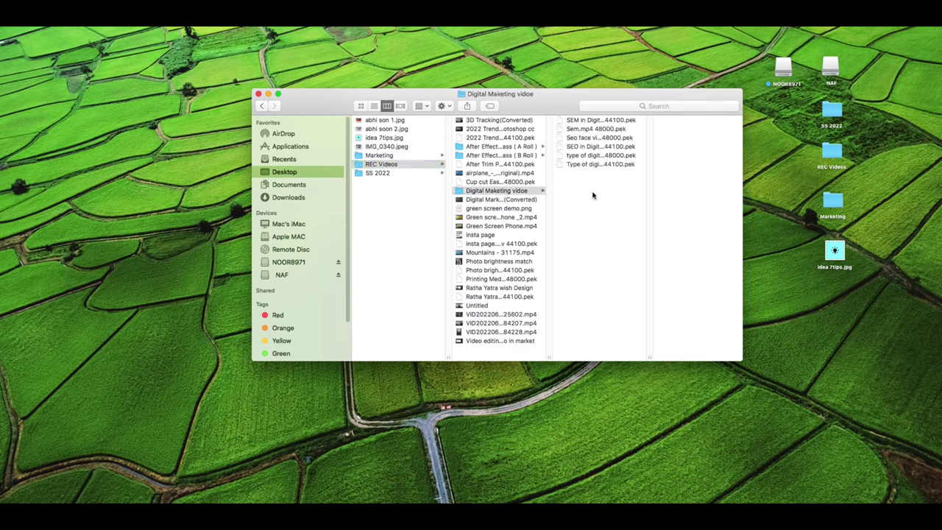
drag(594, 196, 572, 126)
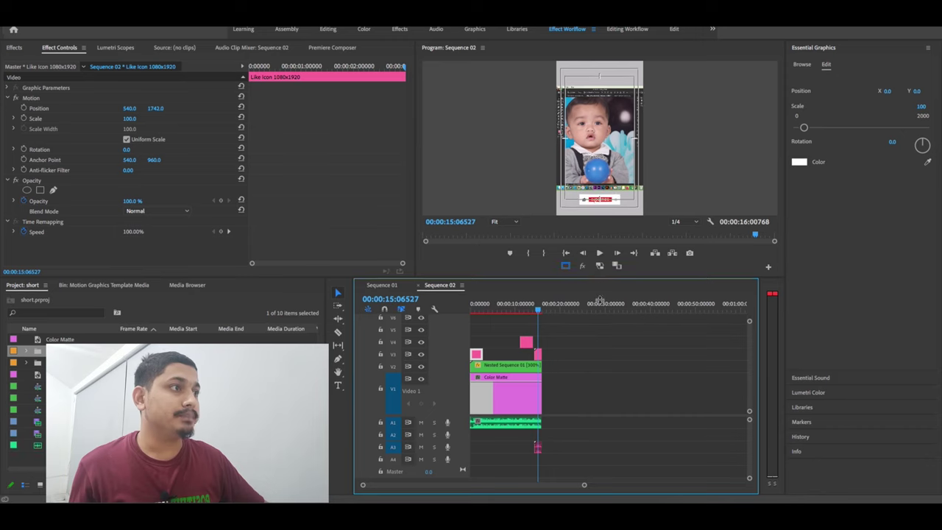
- Enlarge the Program Monitor preview of Sequence 02 by shrinking the Timeline panel
drag(601, 279, 601, 351)
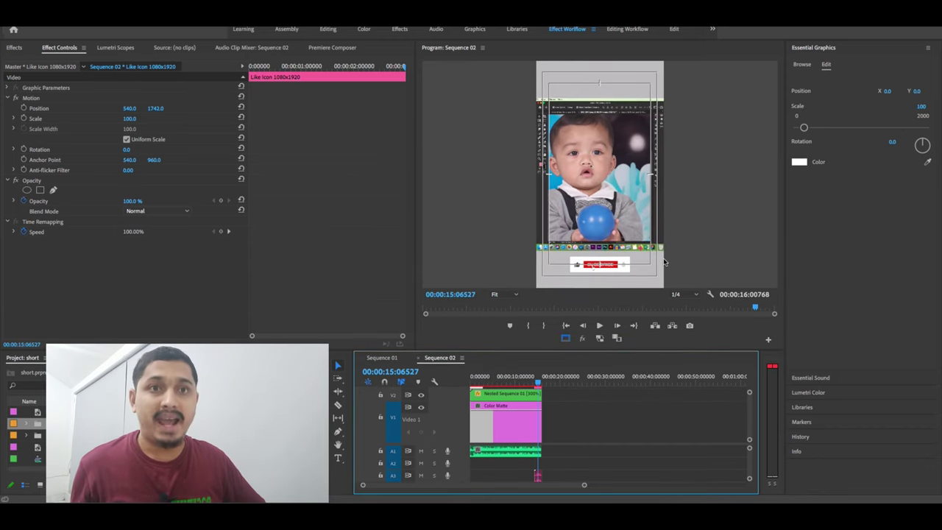